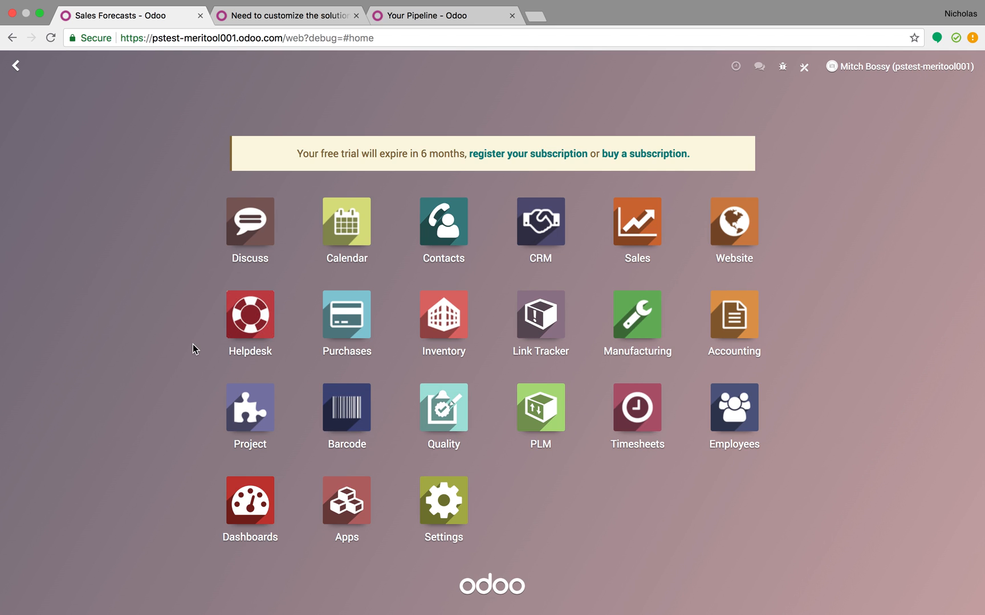
Open the Sales Forecasts list in the Manufacturing app
click(636, 315)
click(297, 68)
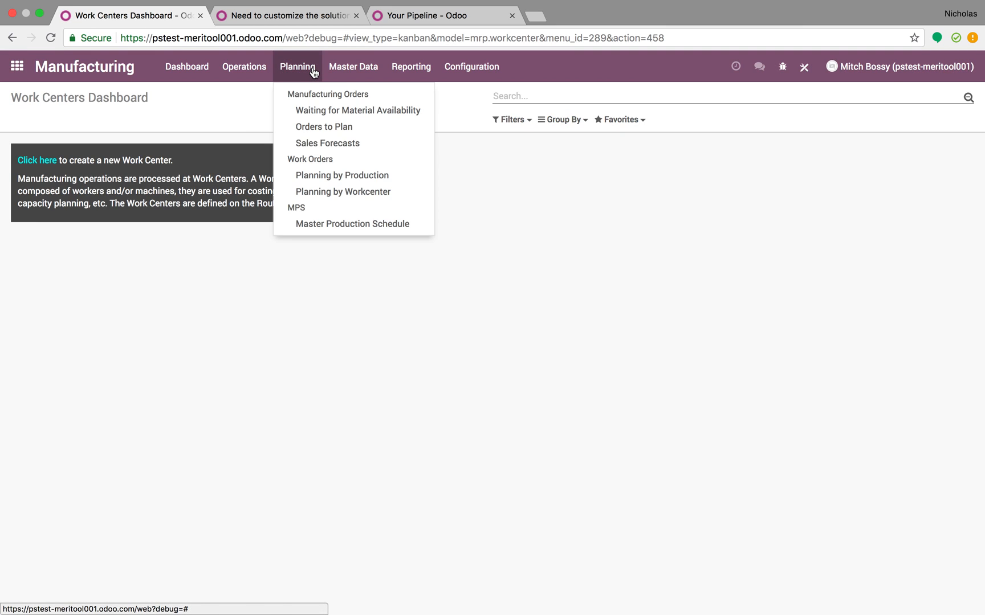
click(368, 147)
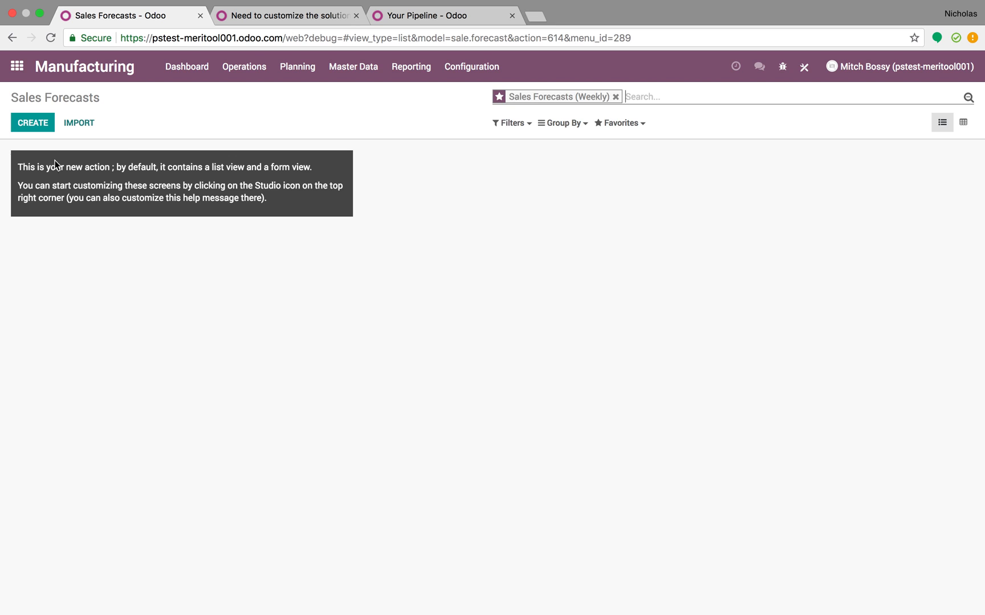
Look over a blank sales forecast form without saving it and open the Master Production Schedule
click(32, 122)
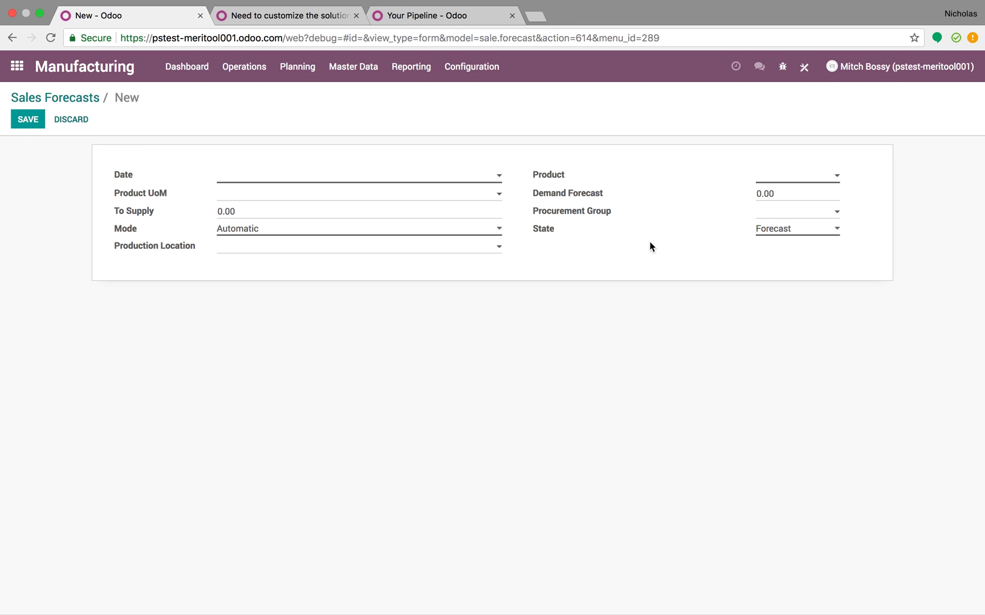
click(63, 97)
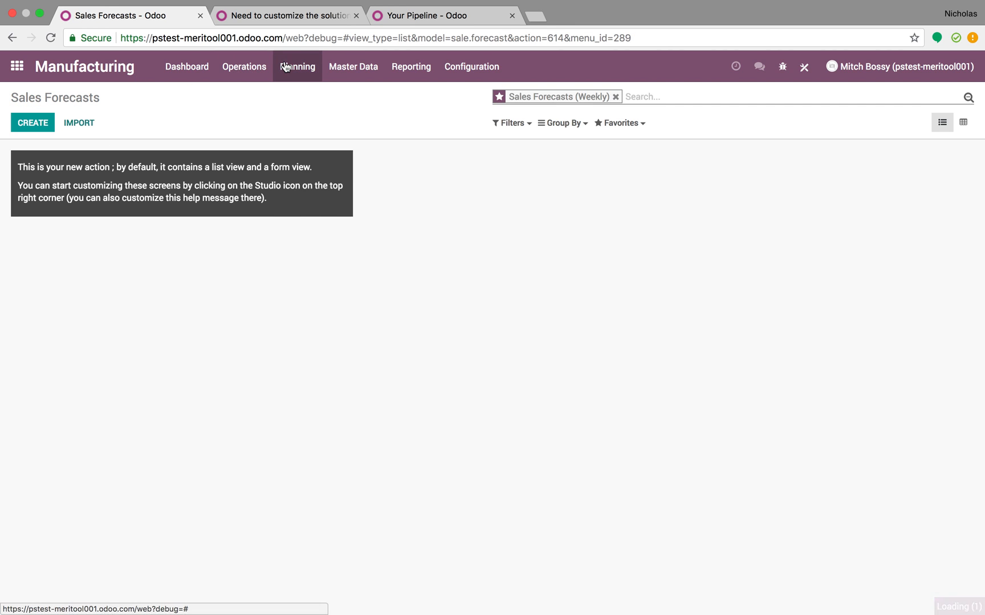
click(297, 67)
click(342, 225)
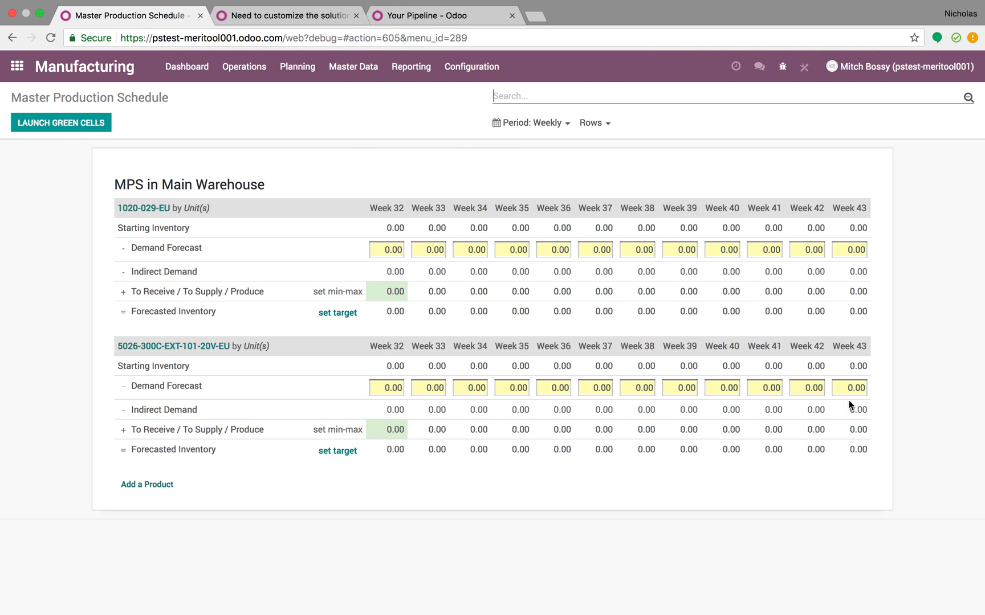
Switch to the Google Sheets forecast spreadsheet and fill the to_supply and forecast_qty columns, C1:D12, with yellow
key(ctrl+Left)
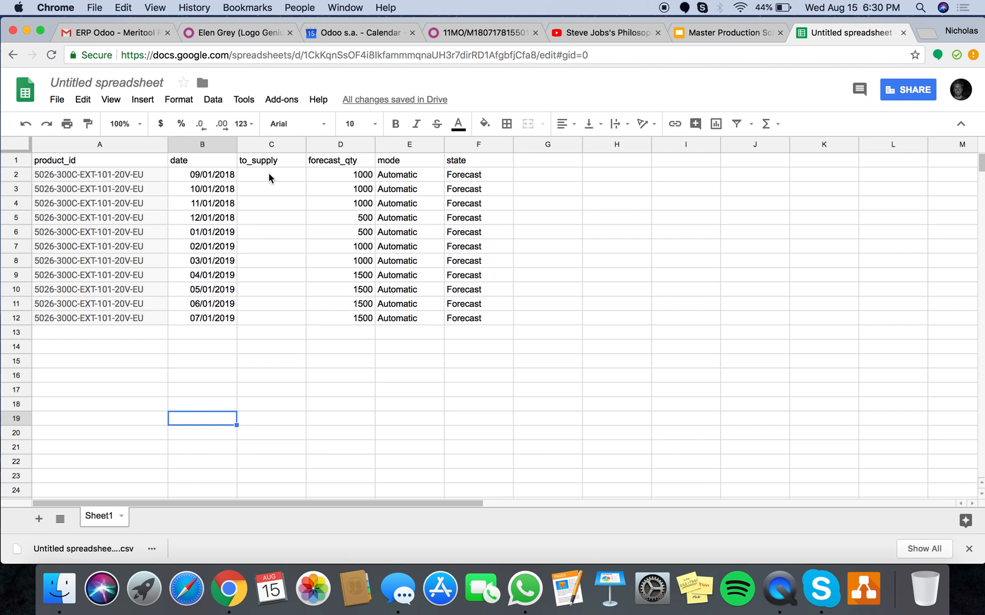
drag(268, 160, 354, 322)
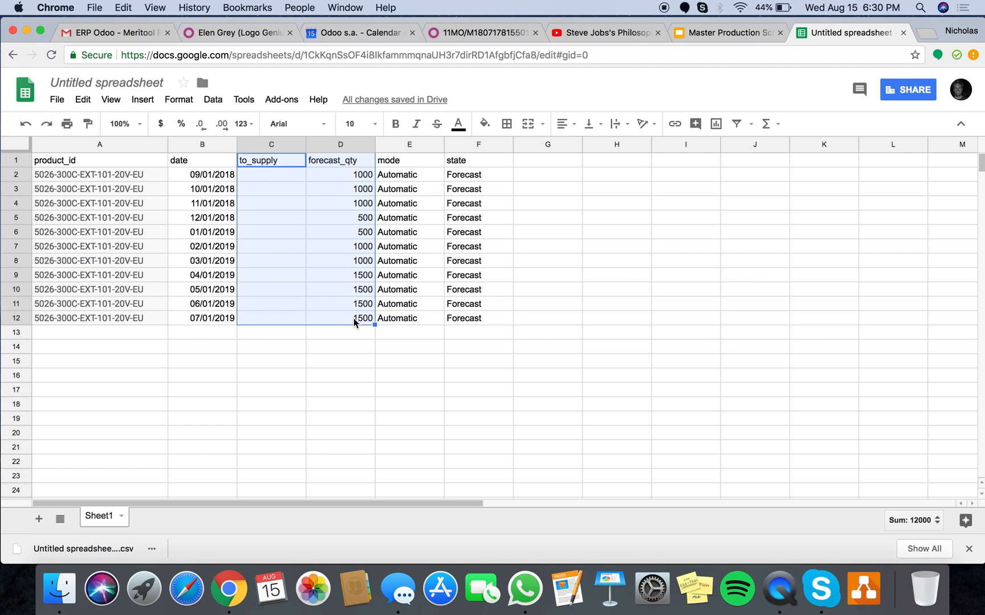
click(484, 124)
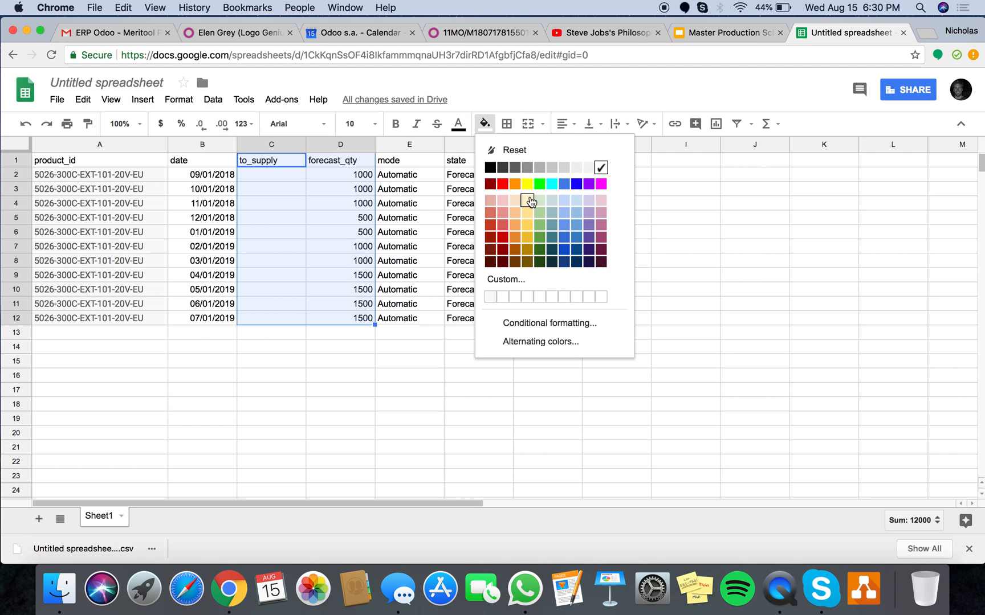
click(527, 184)
click(452, 362)
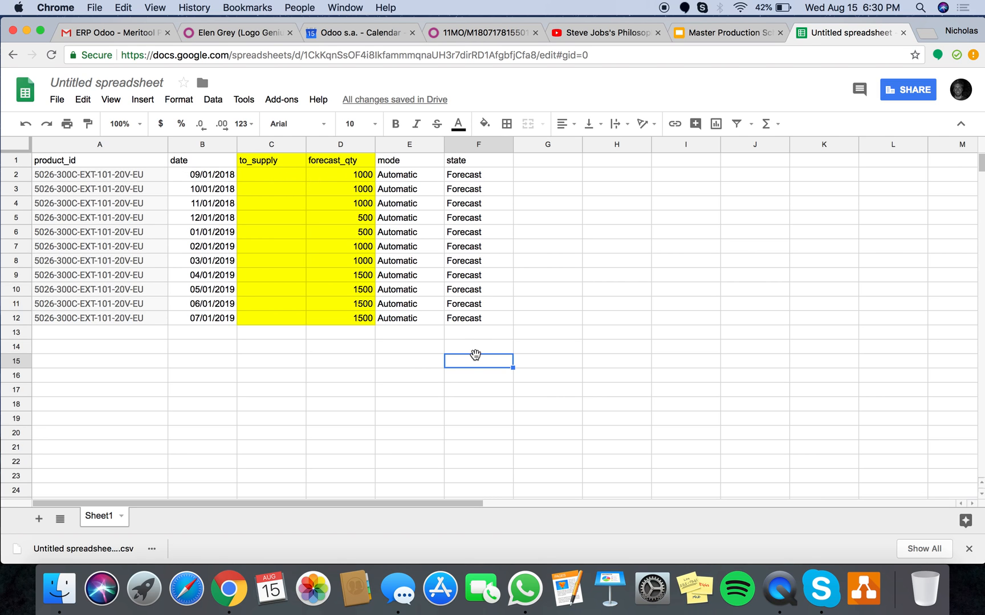
Download the current sheet as a comma-separated values (.csv) file
click(59, 100)
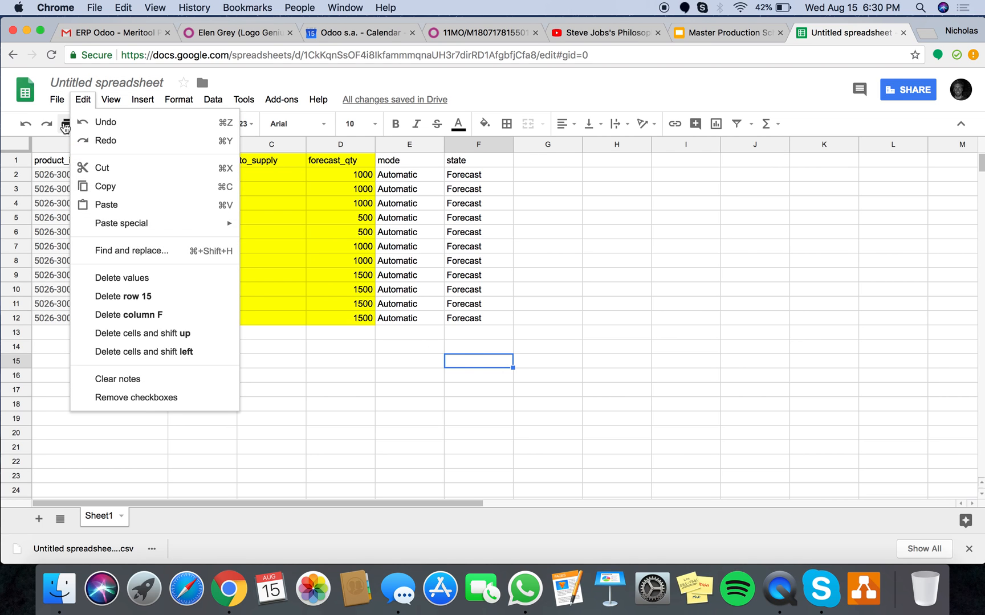
mouse_move(143, 232)
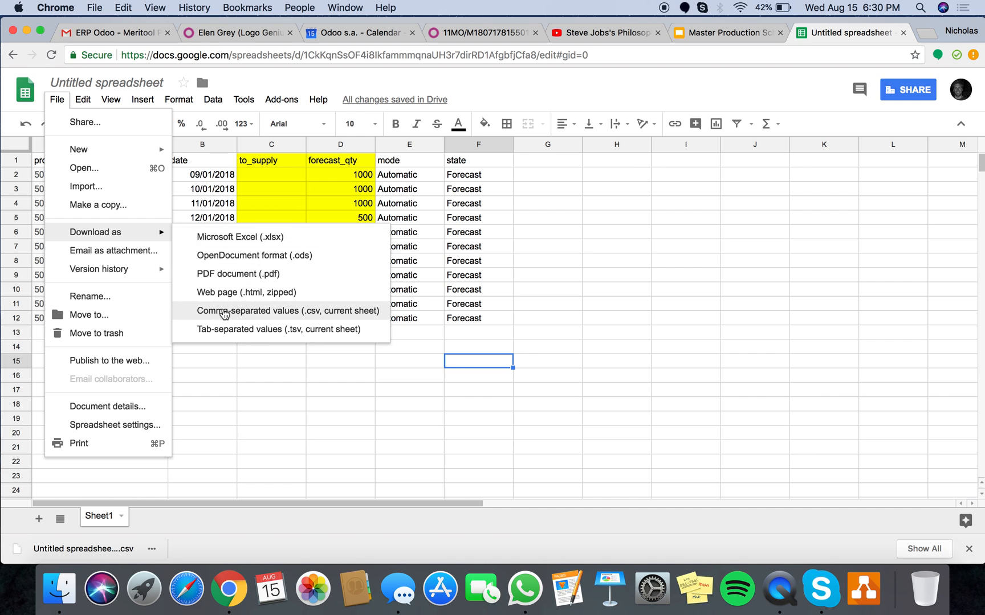
click(274, 312)
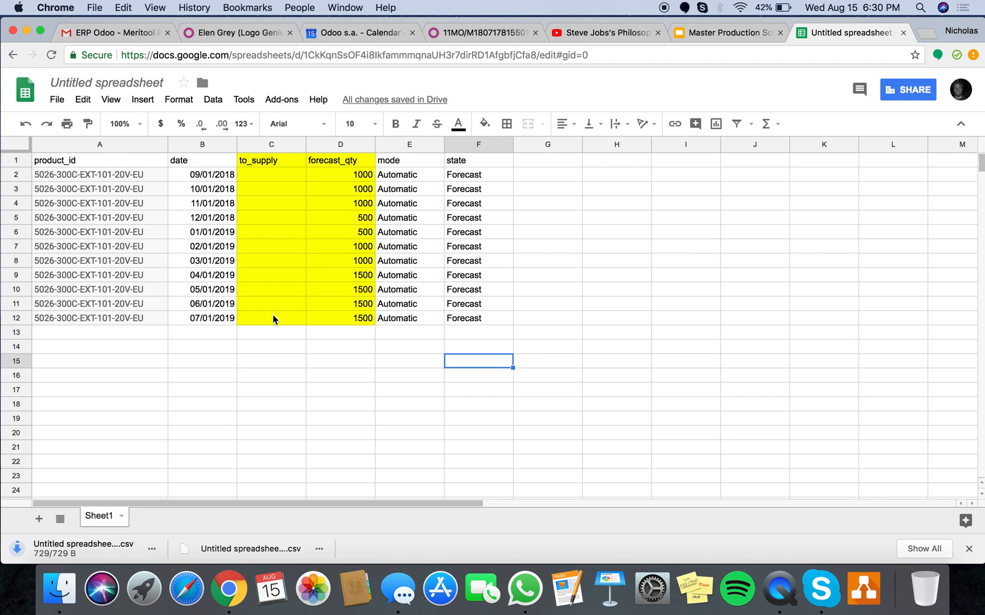
Switch back to Odoo and load "Untitled spreadsheet - Sheet1 (4).csv" into the Sales Forecasts import
key(ctrl+Right)
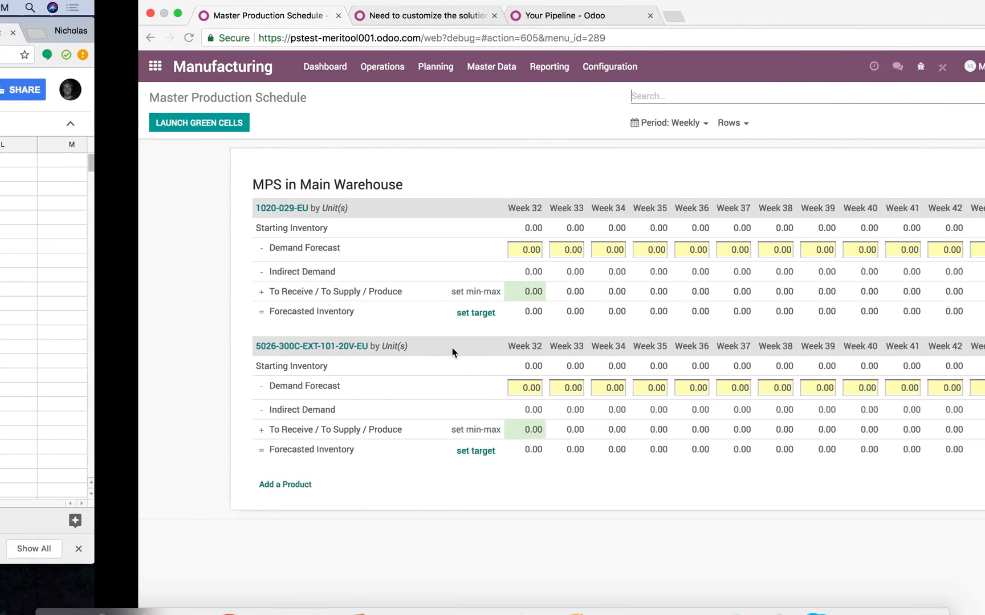
click(297, 67)
click(301, 140)
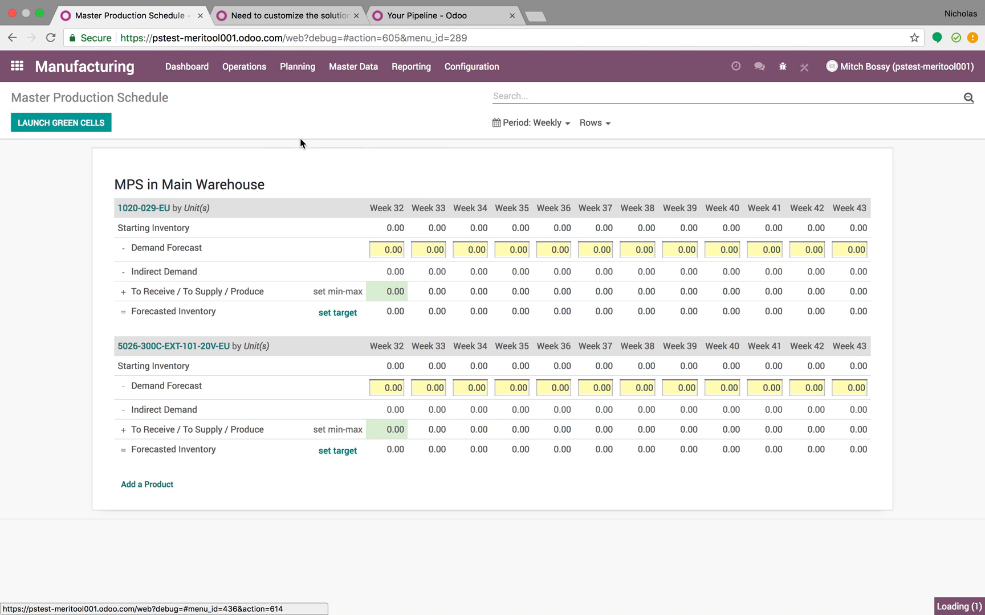
click(90, 123)
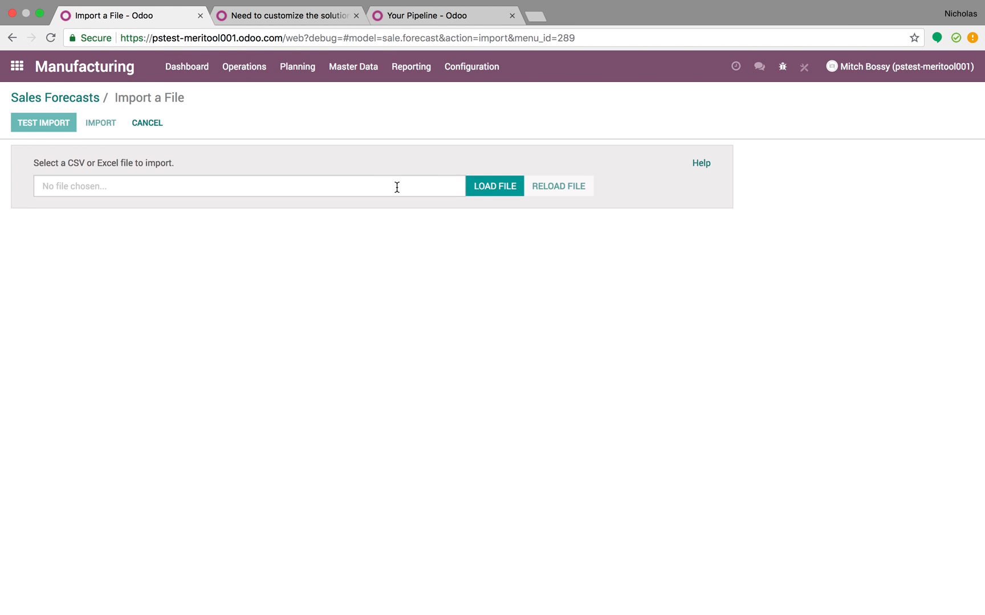
click(491, 189)
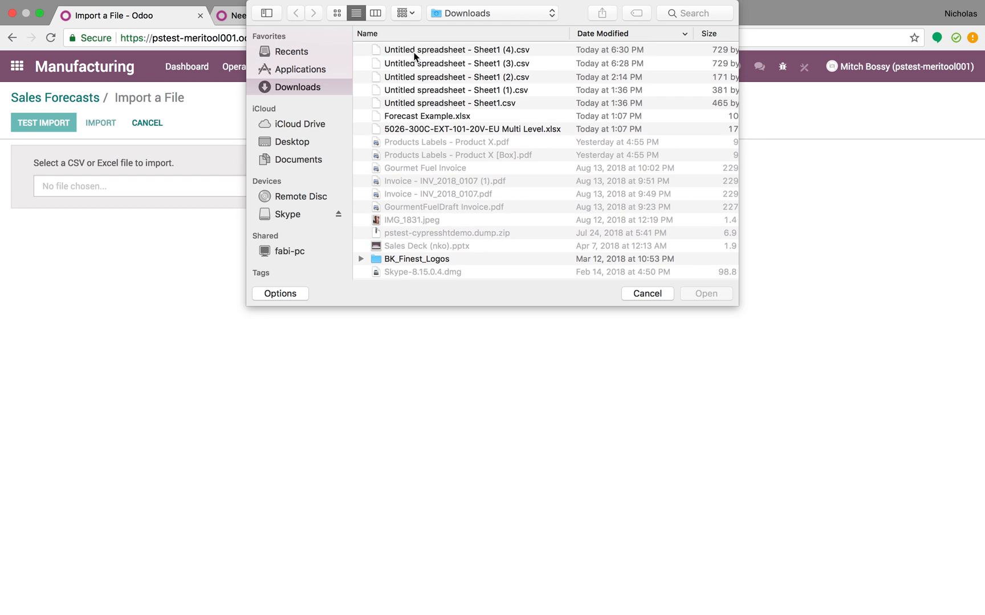
key(Escape)
Test the import of the loaded forecast file and import its rows into Sales Forecasts
click(54, 121)
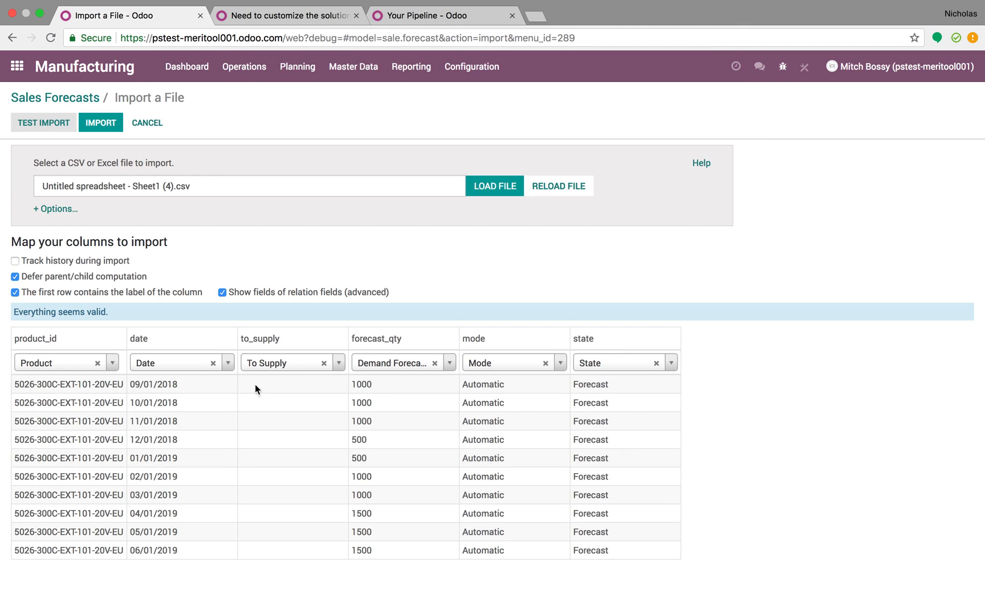
click(105, 124)
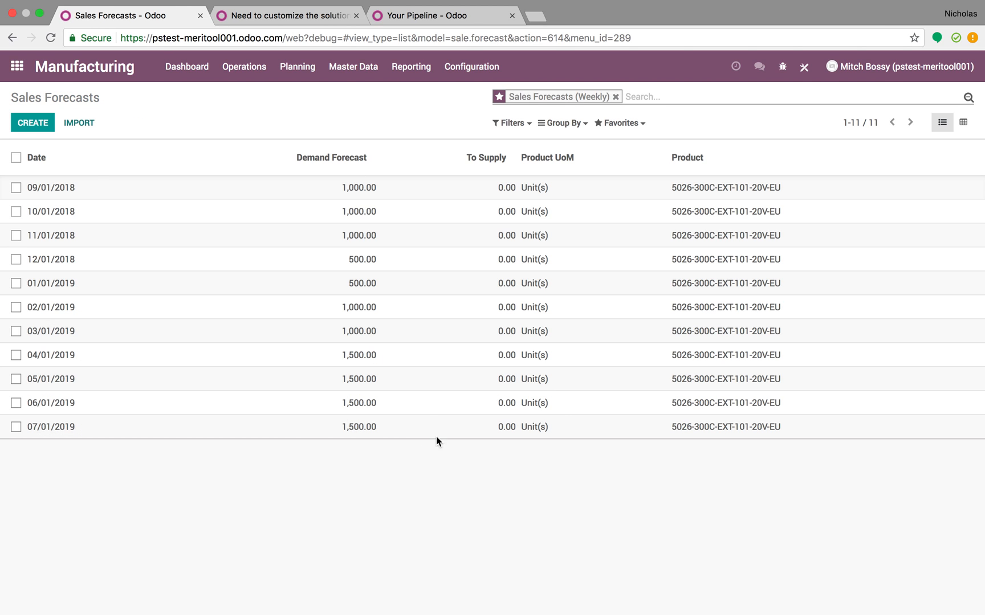
View the saved favorites for the forecast list and show the imported sales forecasts as a pivot table
click(629, 123)
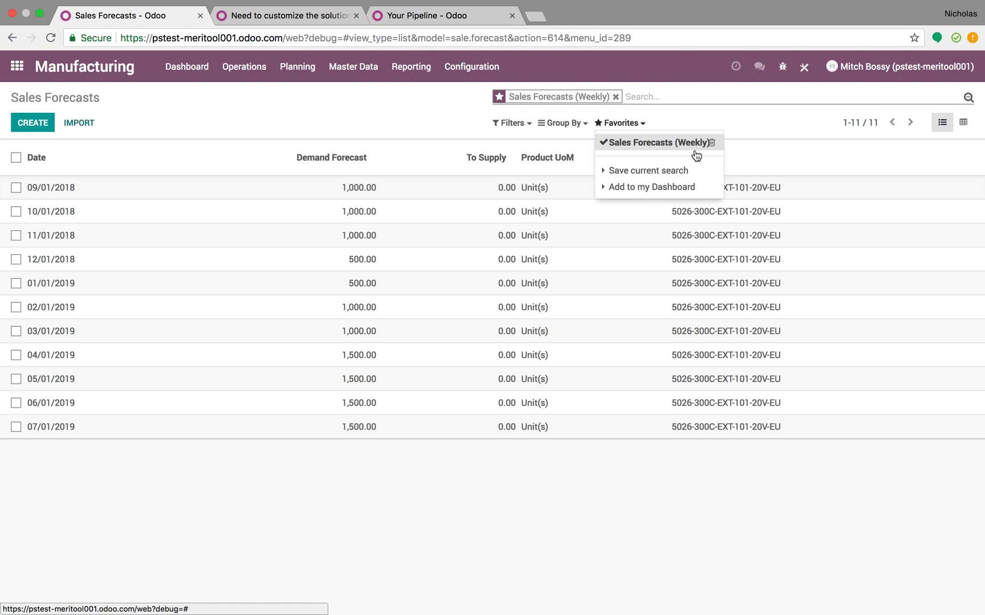
click(964, 126)
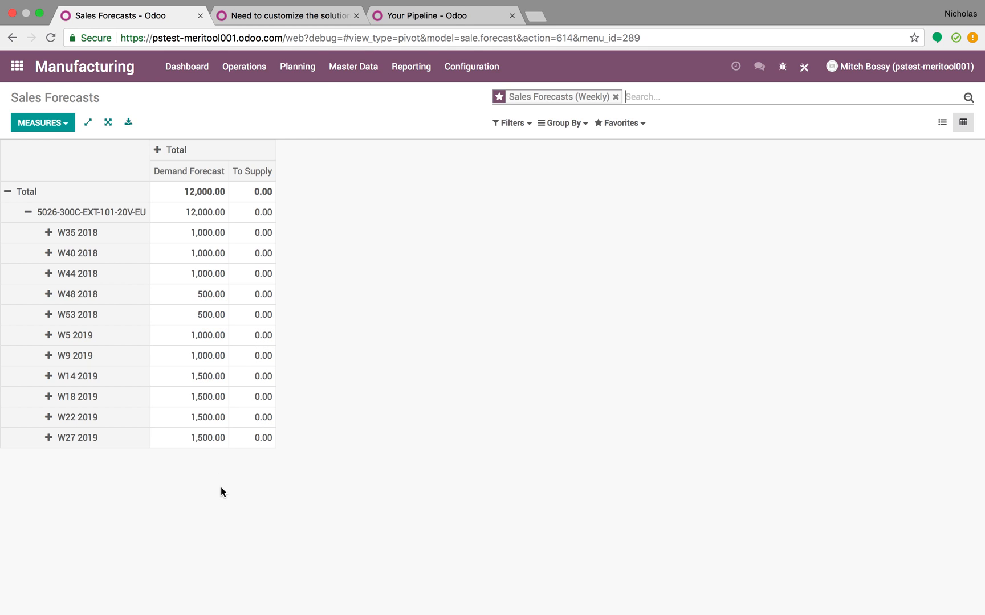
Open the Master Production Schedule and set its period to Monthly
click(353, 68)
mouse_move(308, 72)
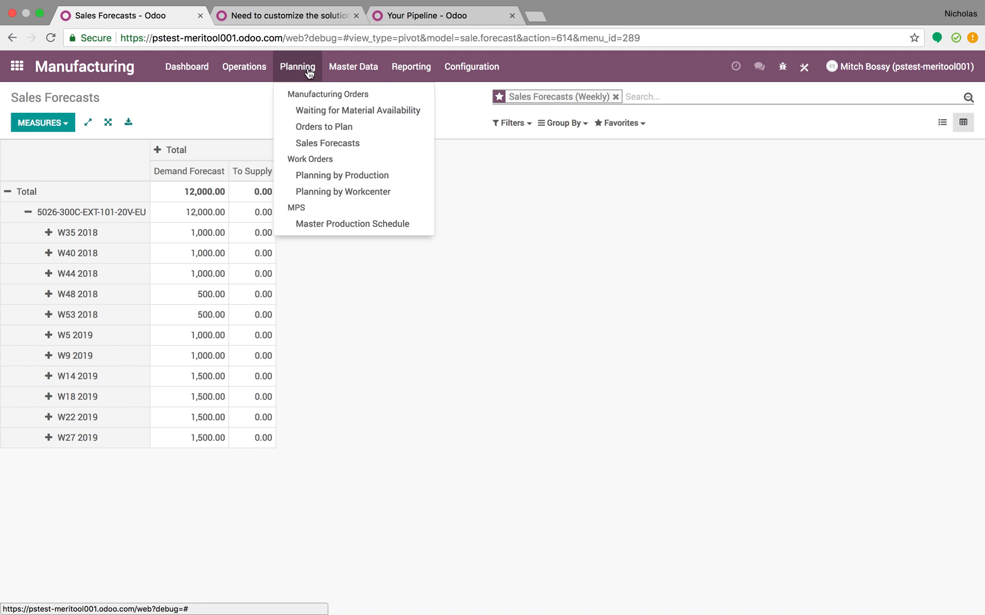
click(323, 231)
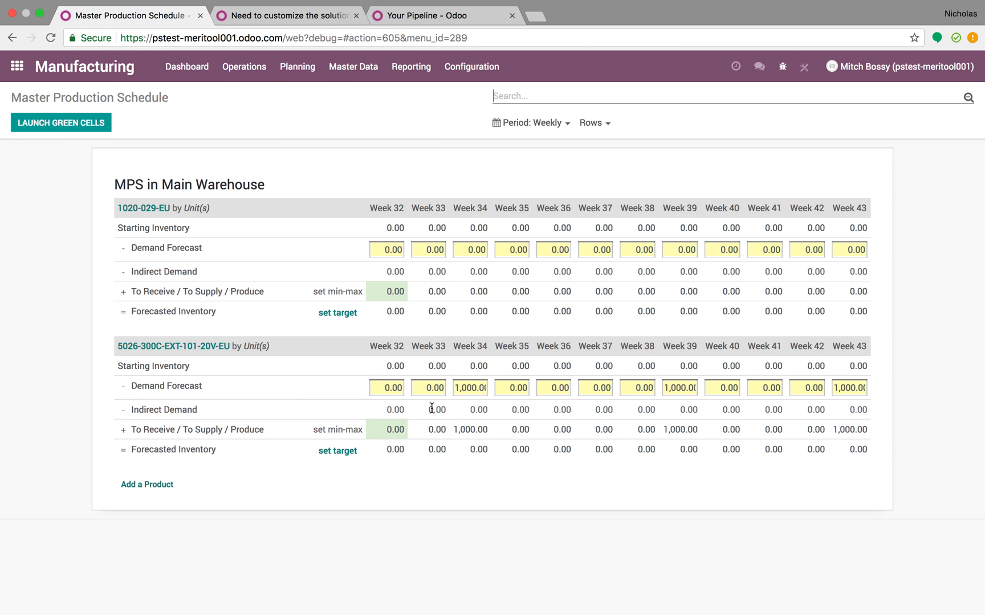
click(560, 123)
click(559, 150)
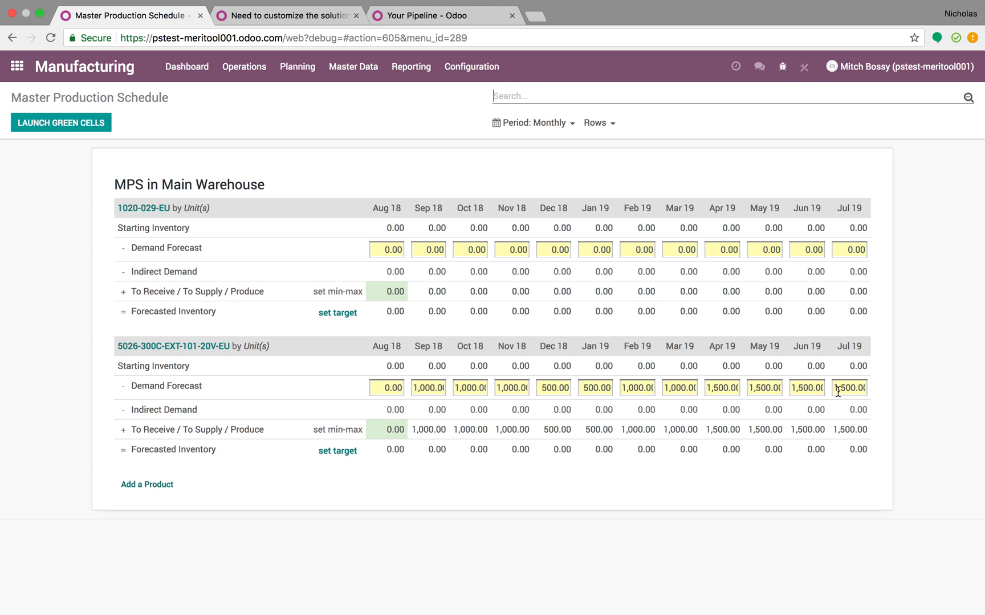
Set the schedule's period to Weekly and check the dates in B2:B12 of the Google Sheets forecast spreadsheet
click(537, 124)
click(549, 160)
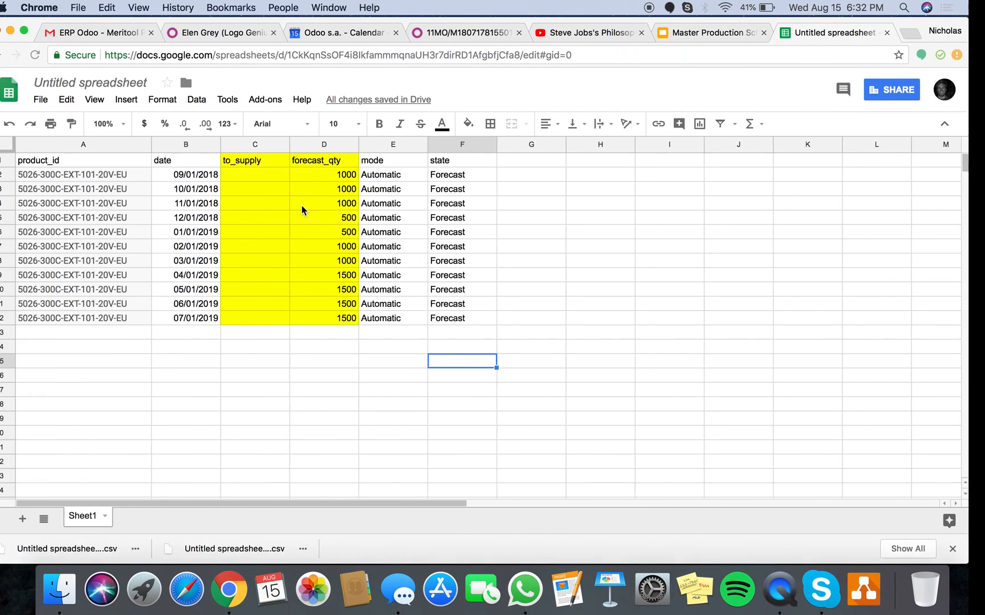
drag(199, 175, 203, 324)
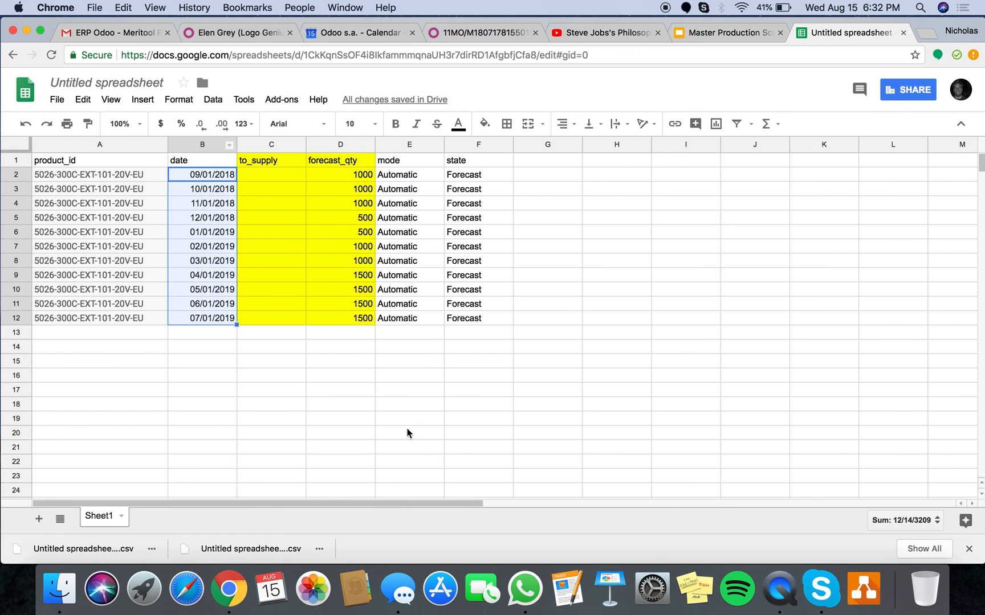
key(ctrl+Right)
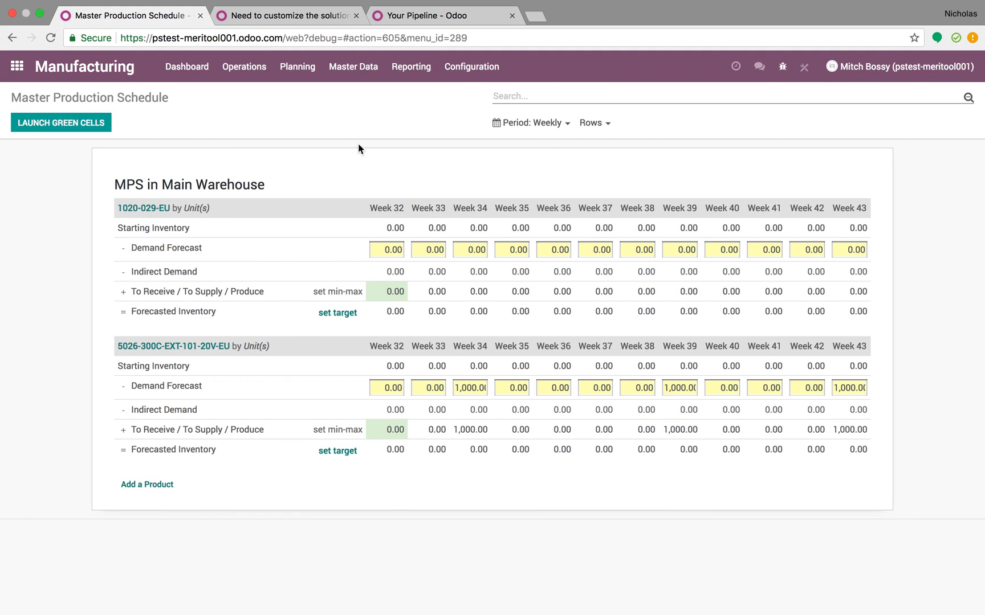
Compare the Master Production Schedule by Monthly and then Weekly period, leaving it on Weekly
click(534, 123)
click(535, 143)
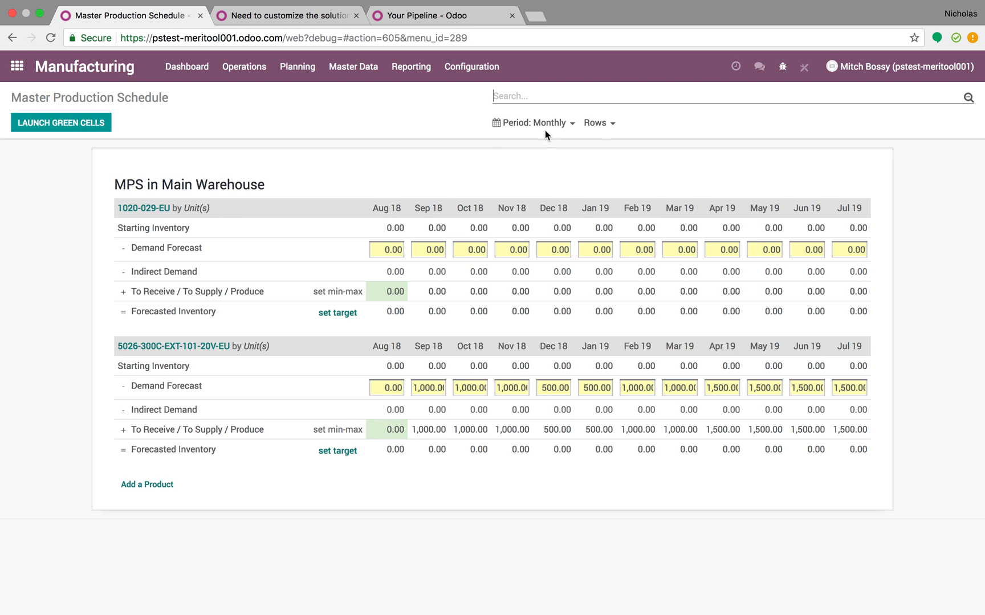
click(545, 130)
click(550, 160)
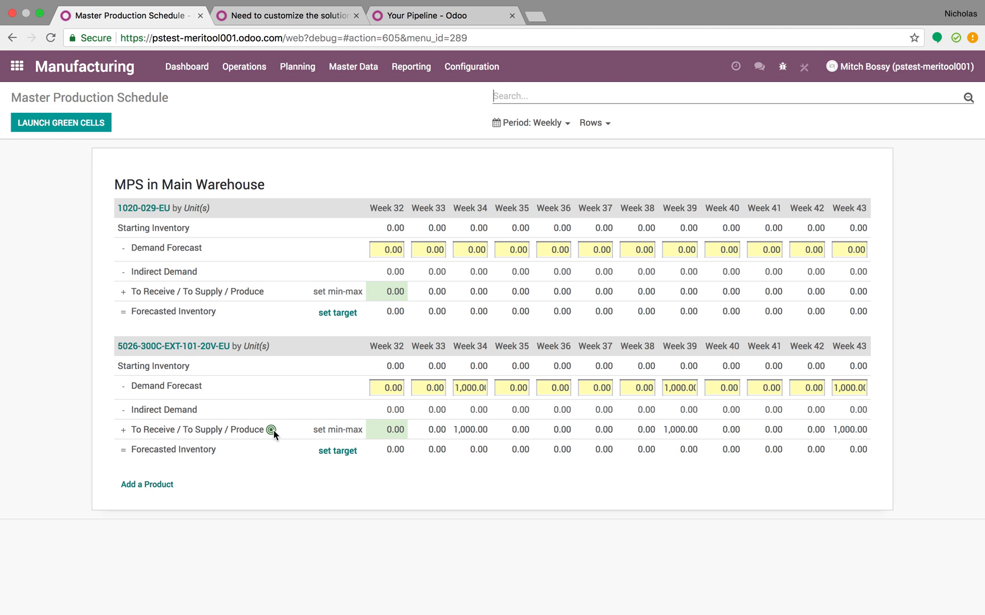
Launch procurement for product 5026-300C-EXT-101-20V-EU from its To Receive / To Supply / Produce row
mouse_move(273, 432)
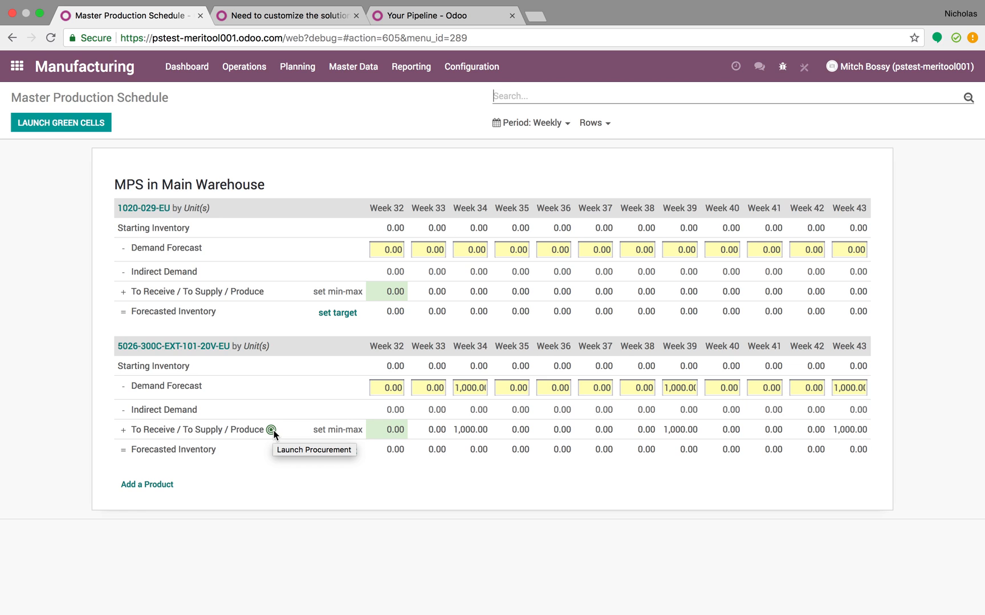
click(273, 432)
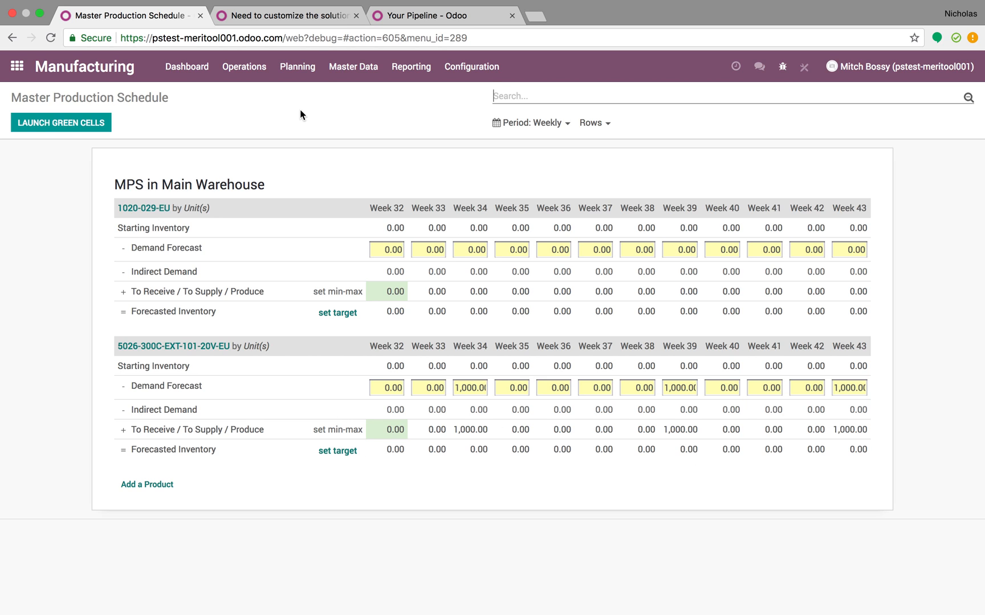
Open Sales Forecasts from the production schedule and display the forecasts as a pivot table
click(315, 76)
click(324, 142)
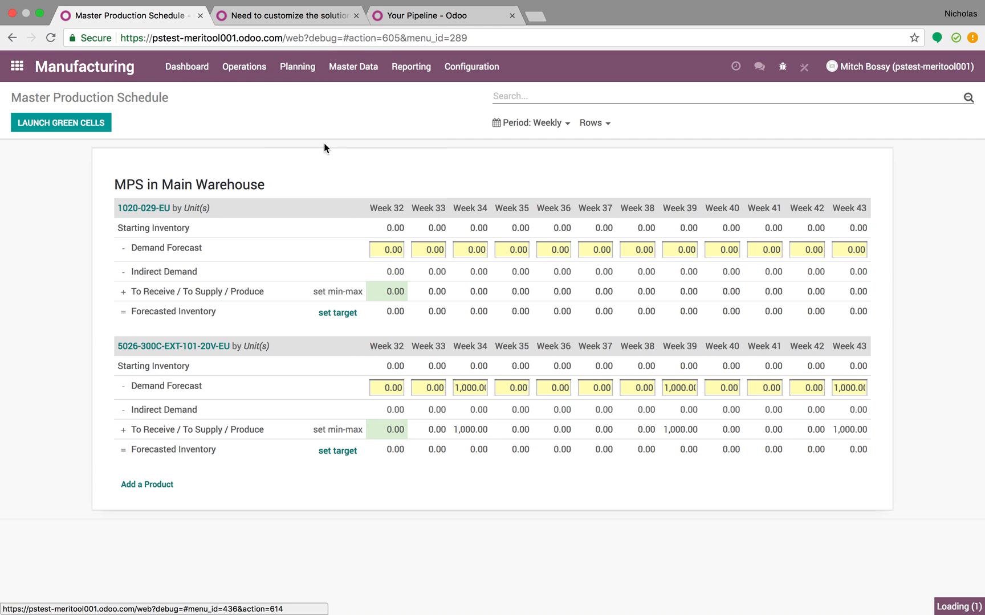
click(964, 123)
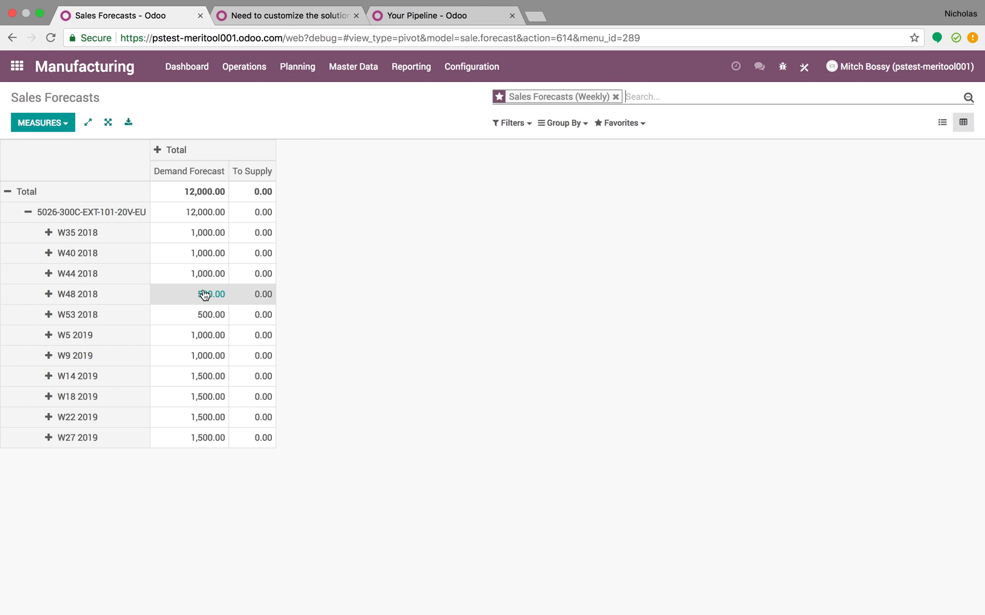
Set the W53 2018 forecast record's Demand Forecast, dated 01/01/2019, to 650, save it and return to the pivot table
click(217, 326)
click(336, 190)
click(25, 119)
drag(792, 191, 699, 194)
text(650)
click(27, 119)
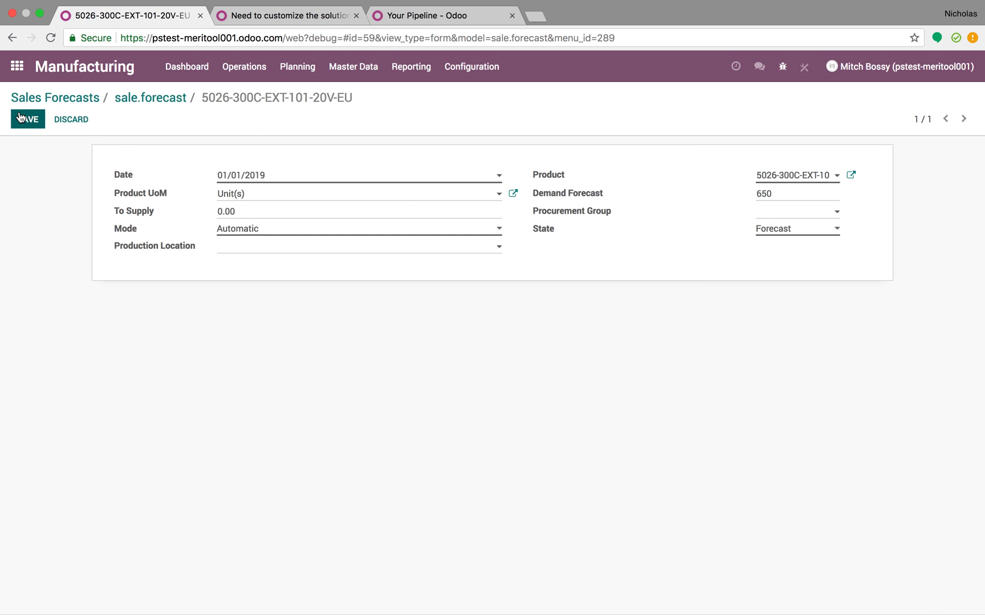
click(181, 97)
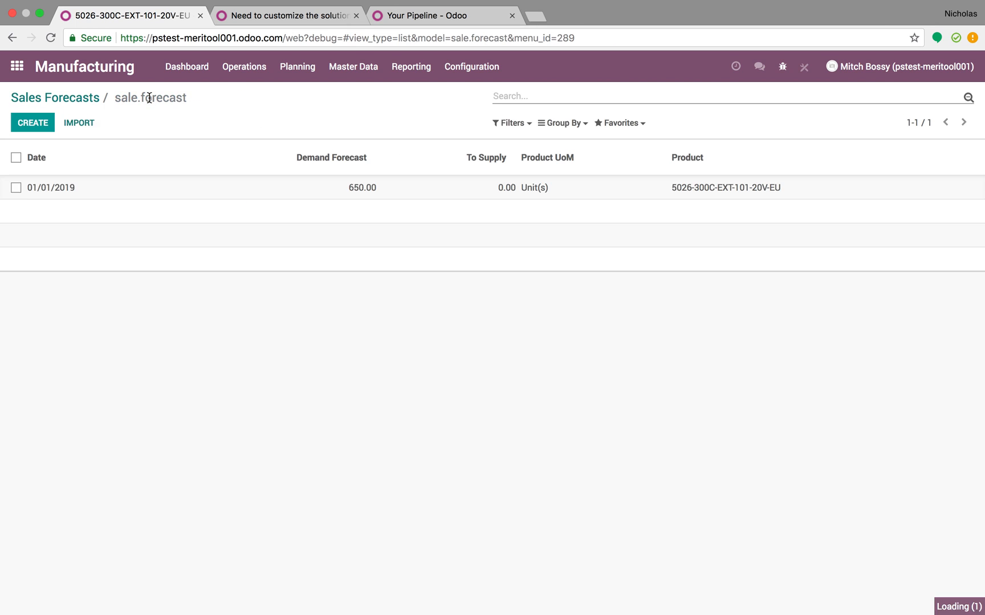
click(87, 100)
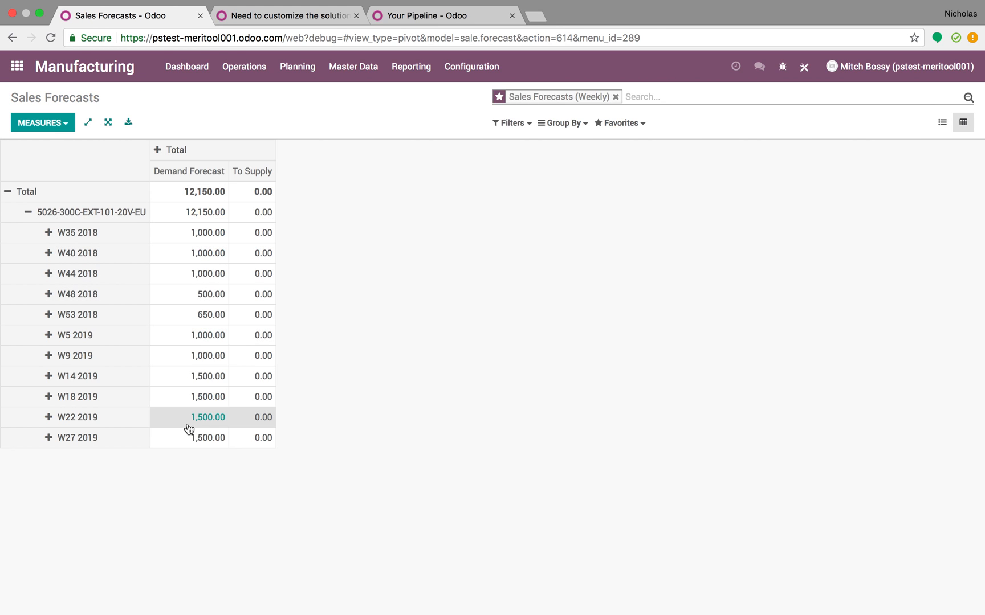
Reopen the Master Production Schedule and set its period to Monthly to check the revised demand forecast
click(342, 73)
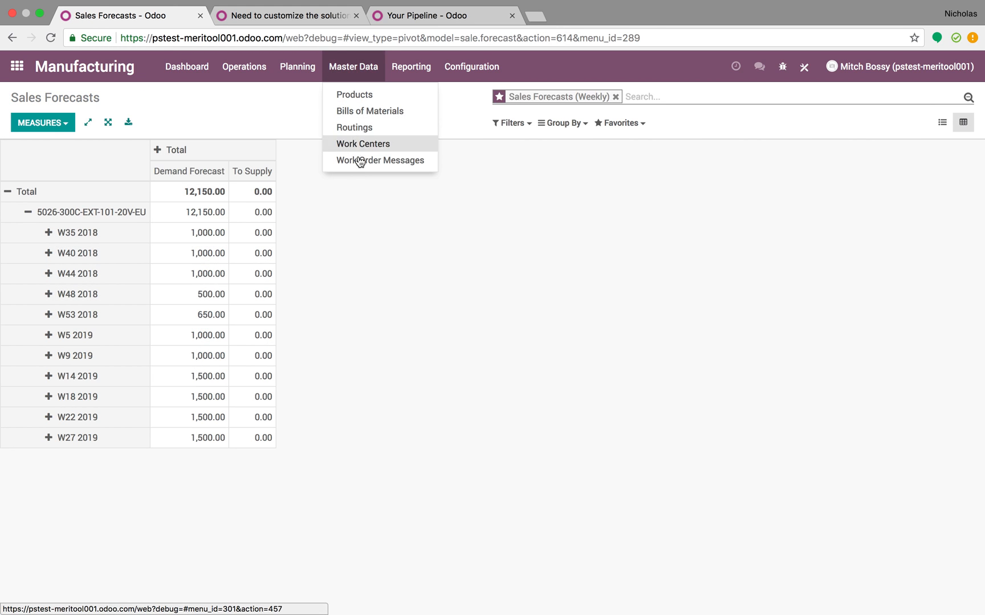
mouse_move(303, 73)
click(321, 225)
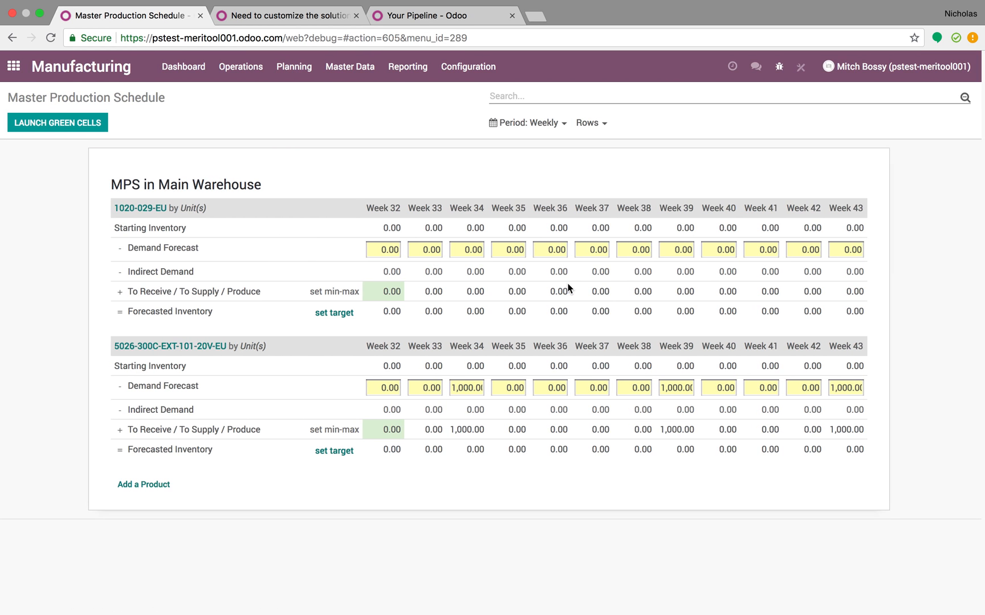
click(538, 123)
click(540, 145)
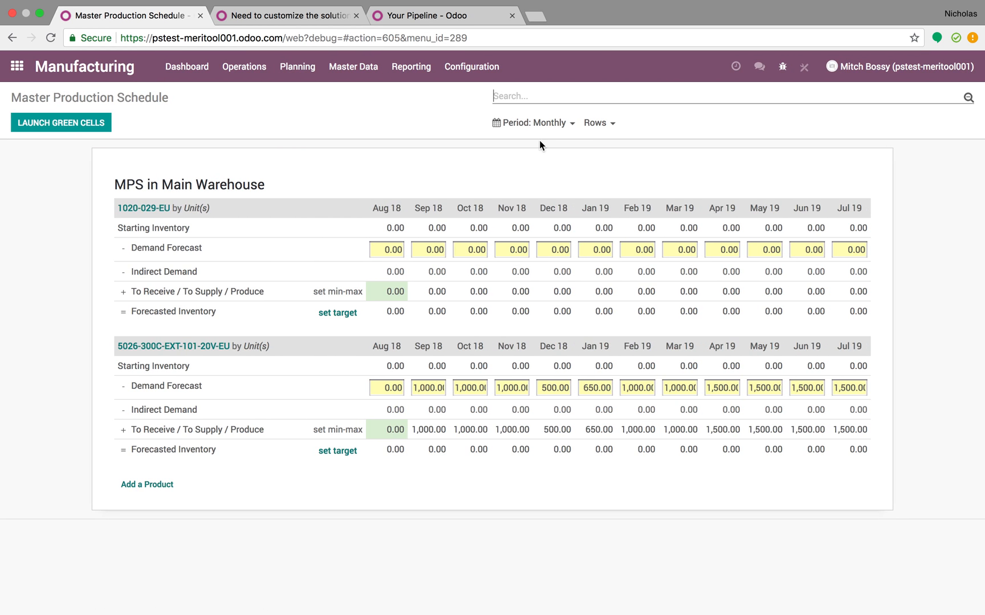